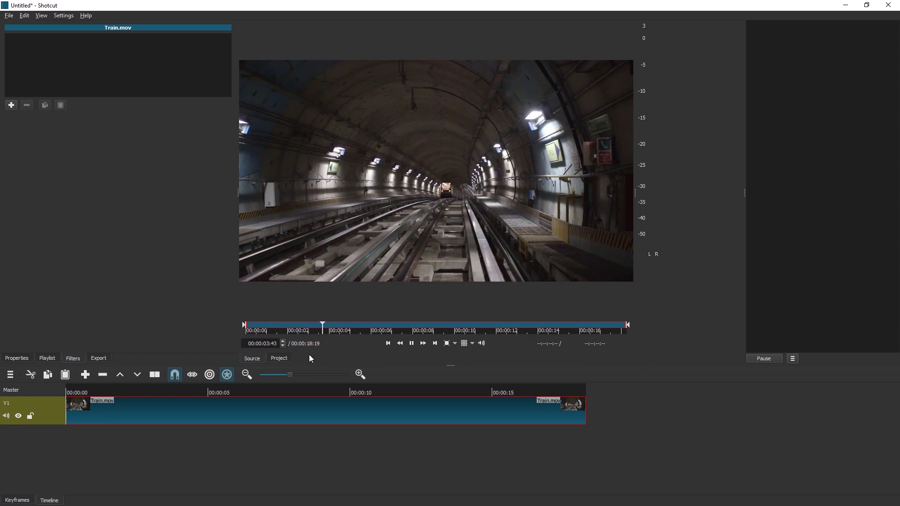
Enlarge the timeline area and show the Train.mov timeline in the player
{"action": "left_click_drag", "start_coordinate": [357, 369], "coordinate": [361, 329]}
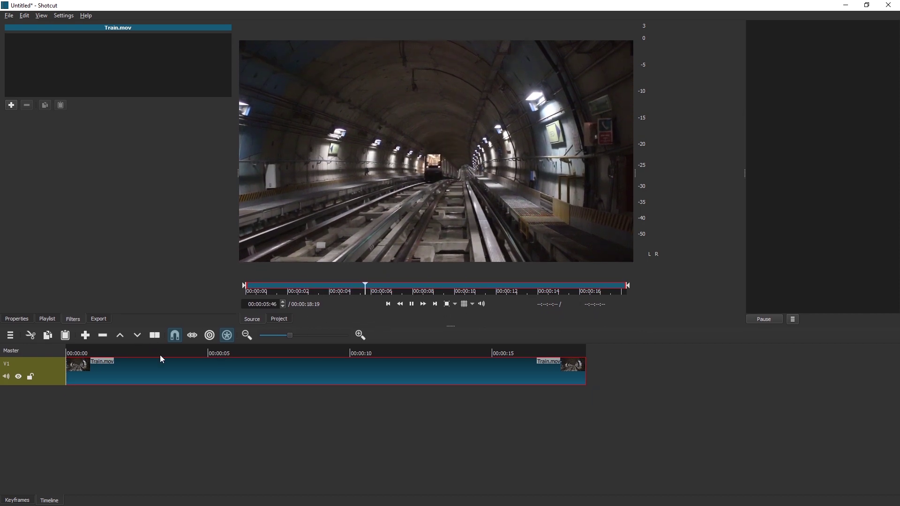
{"action": "left_click", "coordinate": [130, 367]}
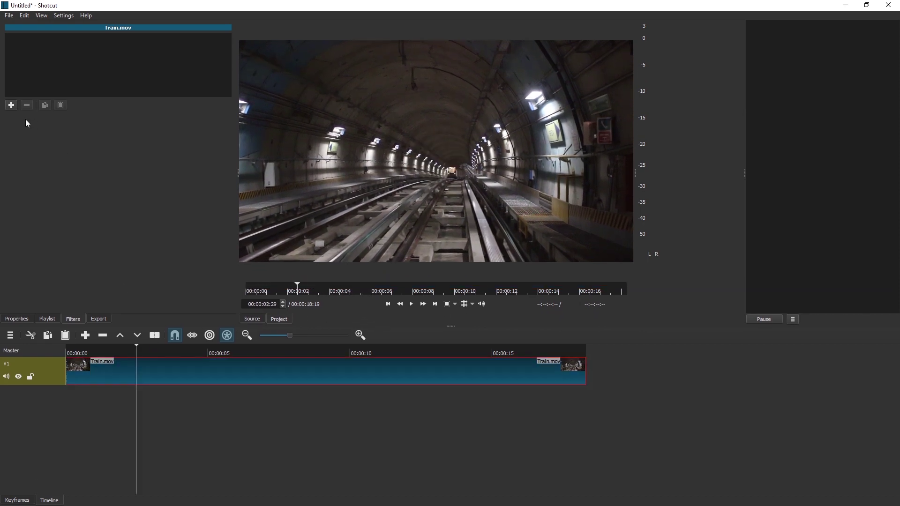
Search the video filters and attach Size and Position to the Train.mov clip
{"action": "left_click", "coordinate": [11, 106]}
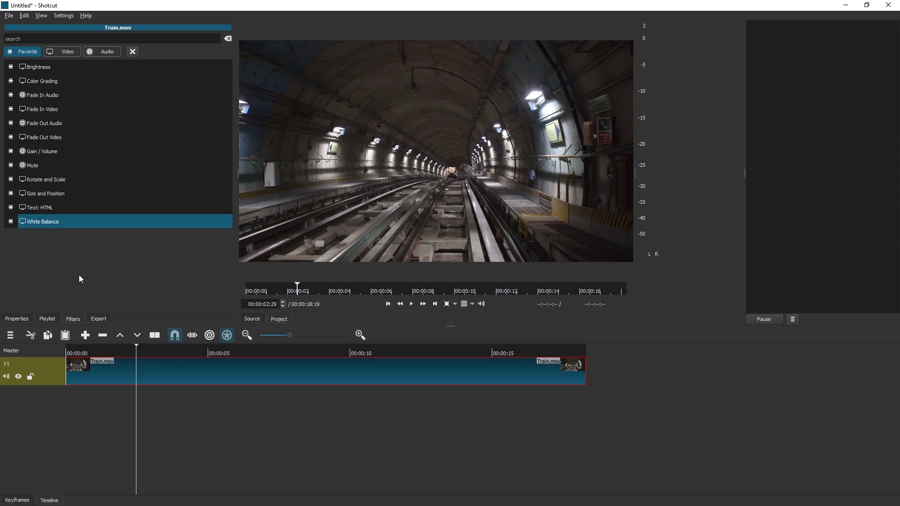
{"action": "left_click", "coordinate": [66, 48]}
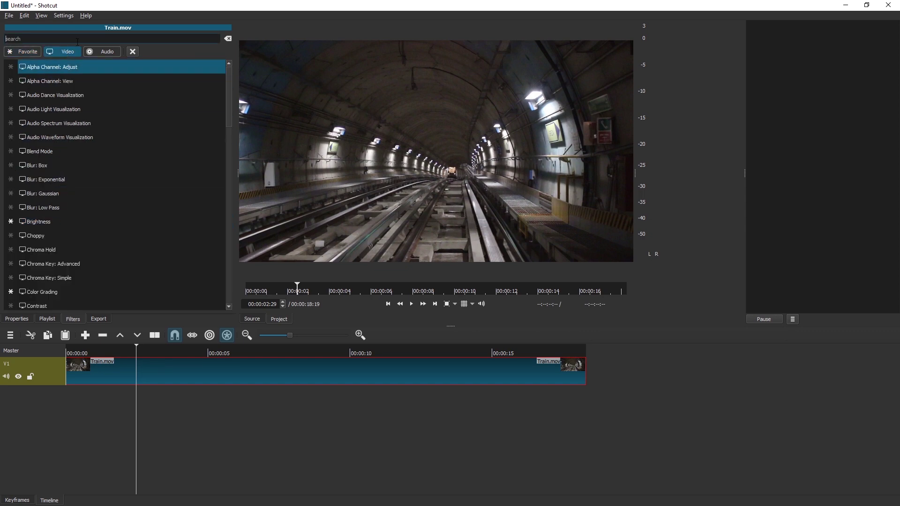
{"action": "type", "text": "shake"}
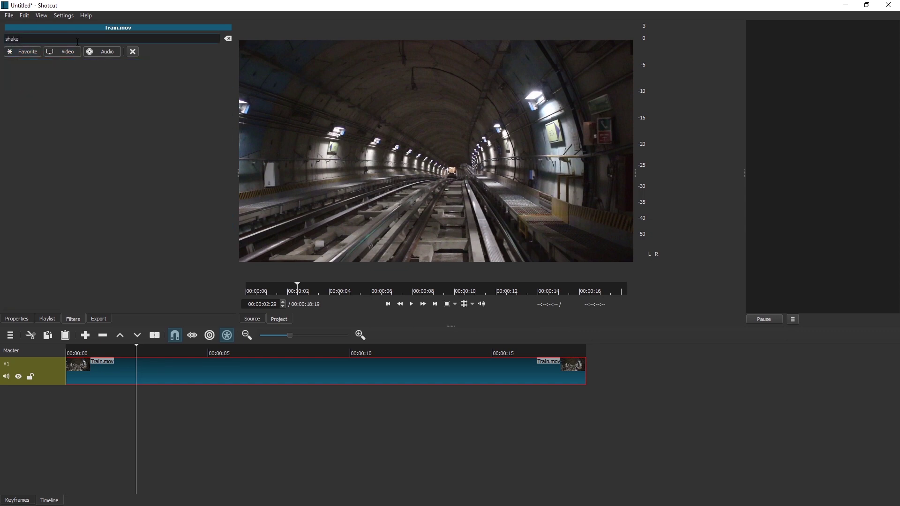
{"action": "type", "text": "ize"}
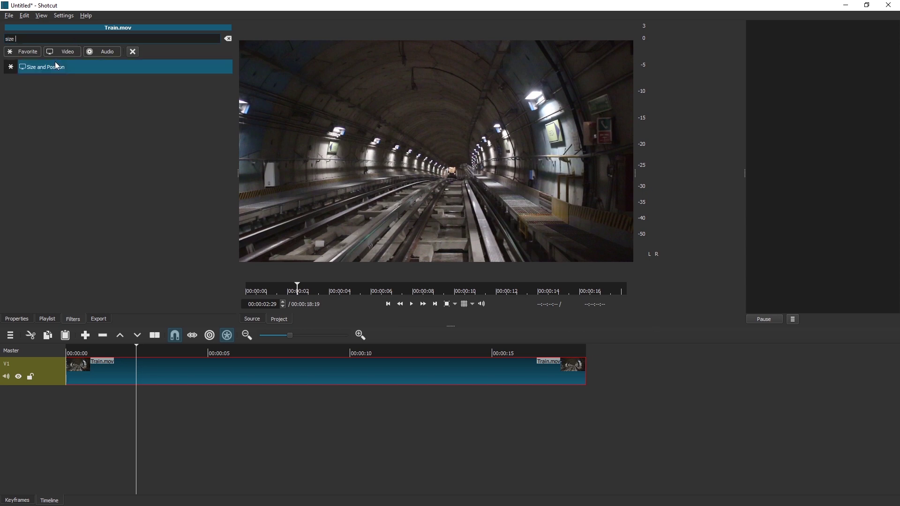
{"action": "left_click", "coordinate": [53, 65]}
Apply the Shake 1 Second - Scaled preset and preview the shake from the start
{"action": "left_click", "coordinate": [52, 119]}
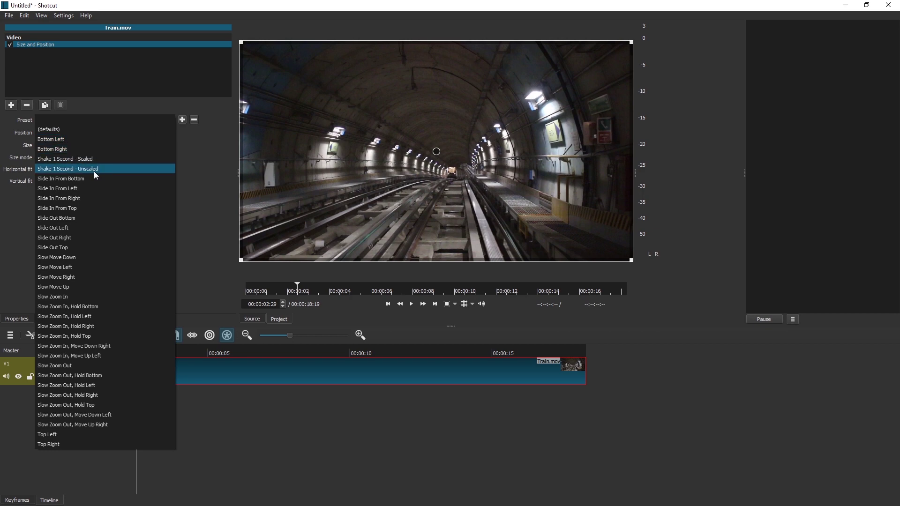
{"action": "left_click", "coordinate": [91, 159]}
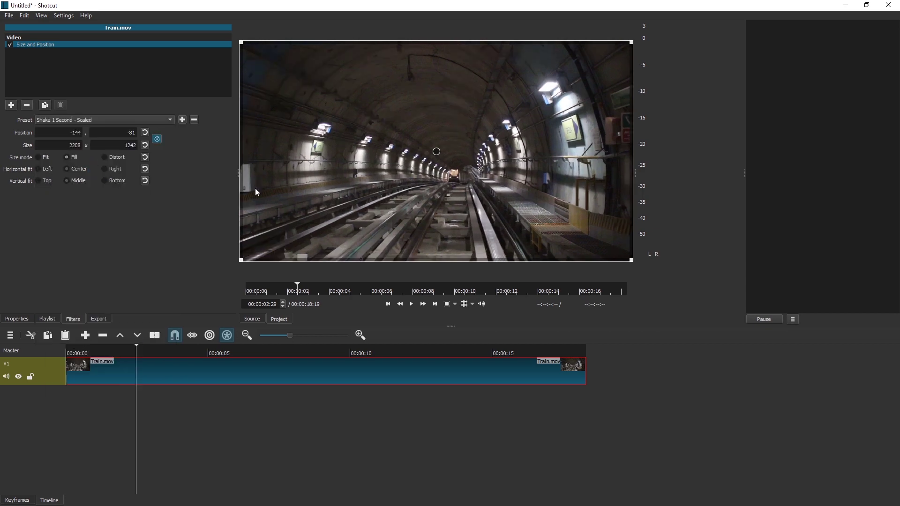
{"action": "left_click_drag", "start_coordinate": [105, 347], "coordinate": [57, 348]}
{"action": "key", "text": "space"}
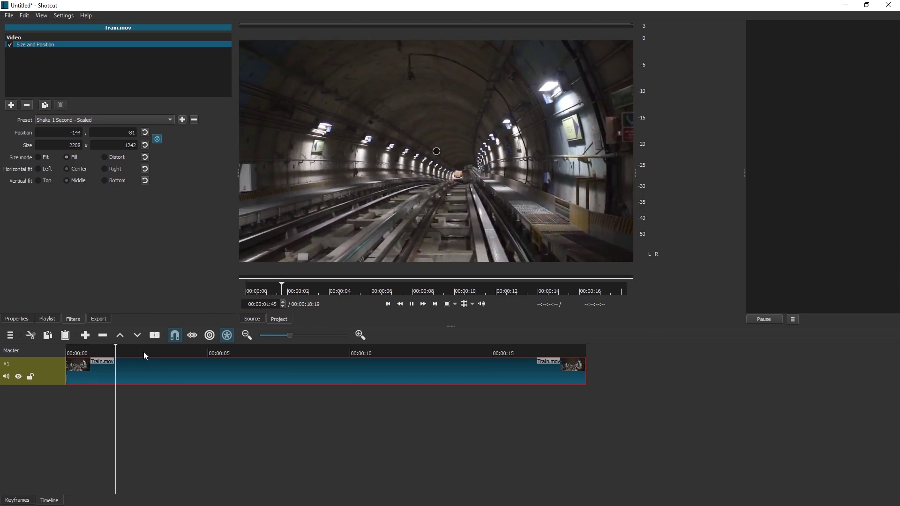
{"action": "key", "text": "space"}
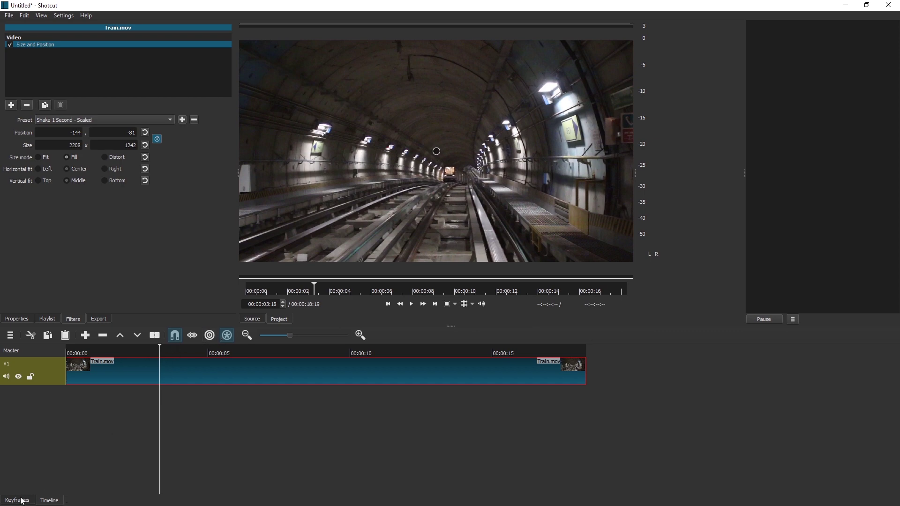
Open the Keyframes view and zoom in on the Position/Size keyframe track
{"action": "left_click", "coordinate": [70, 15]}
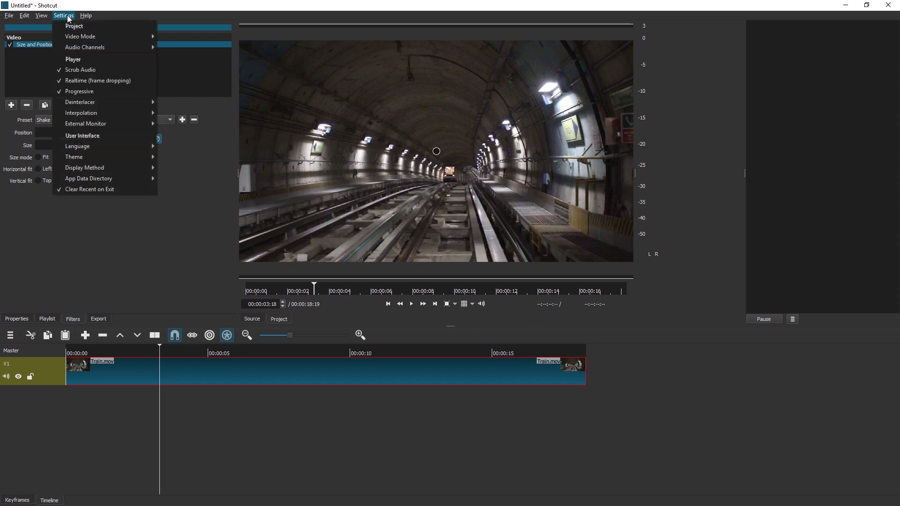
{"action": "mouse_move", "coordinate": [41, 16]}
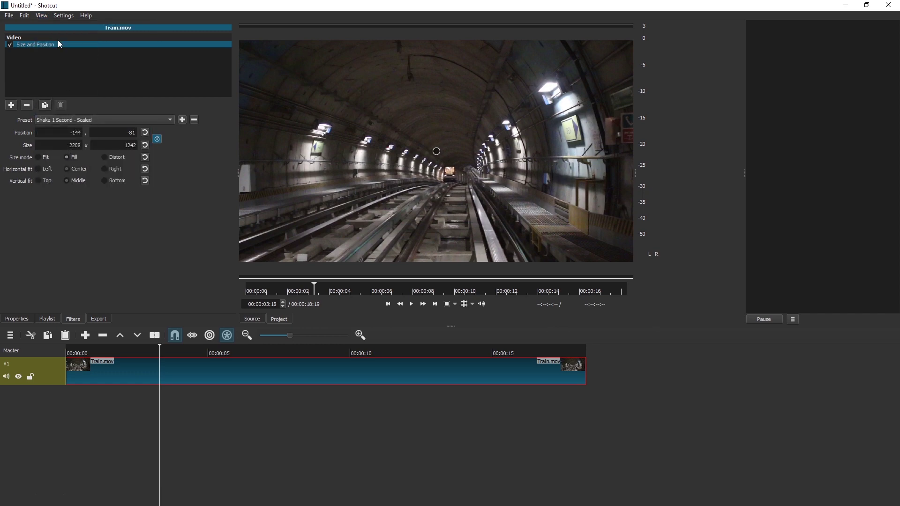
{"action": "left_click", "coordinate": [58, 146]}
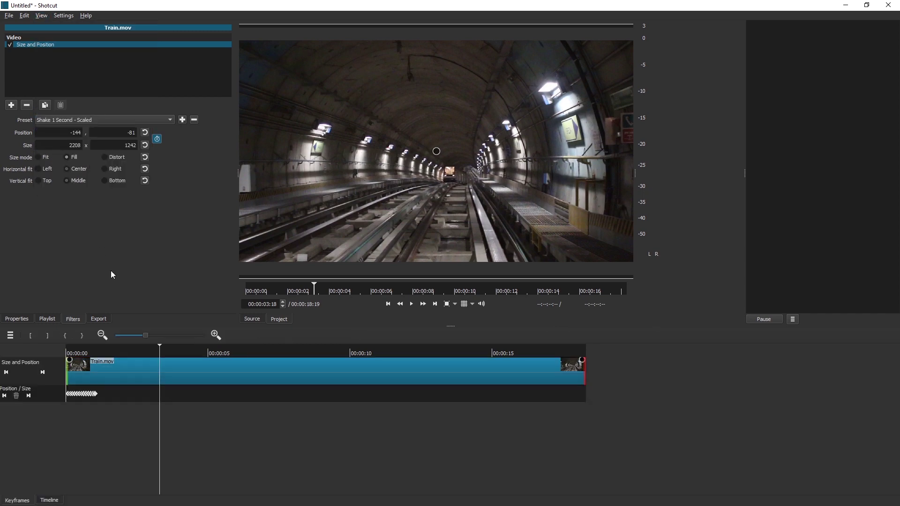
{"action": "left_click", "coordinate": [97, 353]}
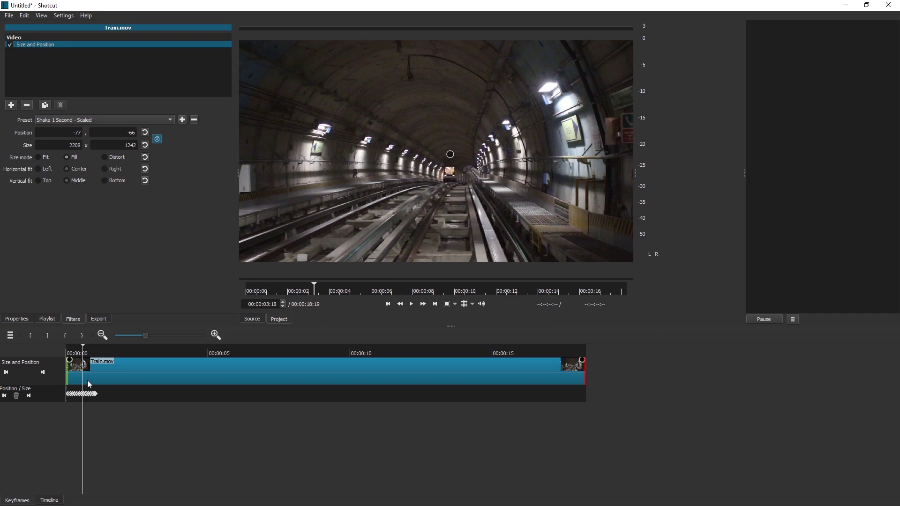
{"action": "mouse_move", "coordinate": [157, 338]}
{"action": "left_mouse_down"}
{"action": "mouse_move", "coordinate": [170, 338]}
{"action": "mouse_move", "coordinate": [151, 336]}
{"action": "left_mouse_up"}
Drag shake keyframes to near the clip end and about 16:45, 14:59, 13:59, 12:02, 10:23
{"action": "left_click_drag", "start_coordinate": [108, 394], "coordinate": [807, 402]}
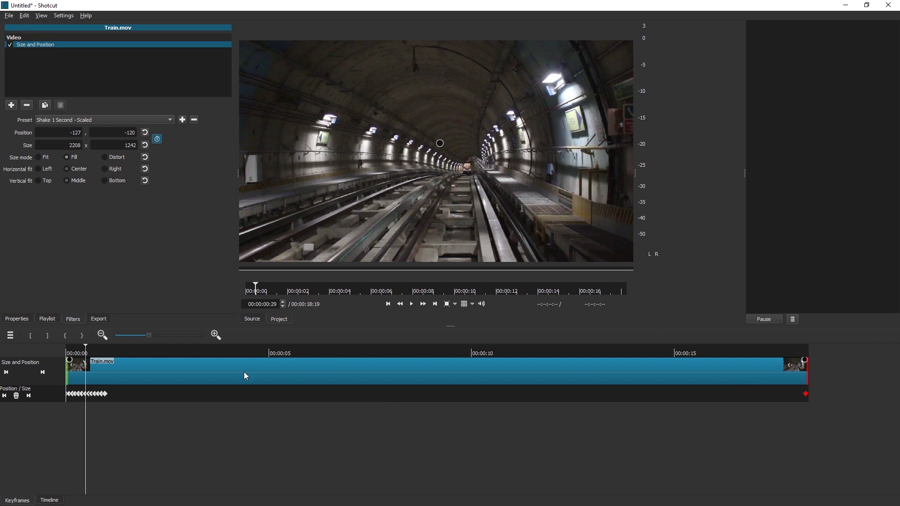
{"action": "left_click_drag", "start_coordinate": [109, 400], "coordinate": [751, 400]}
{"action": "left_click_drag", "start_coordinate": [101, 394], "coordinate": [686, 407]}
{"action": "left_click_drag", "start_coordinate": [99, 397], "coordinate": [634, 400]}
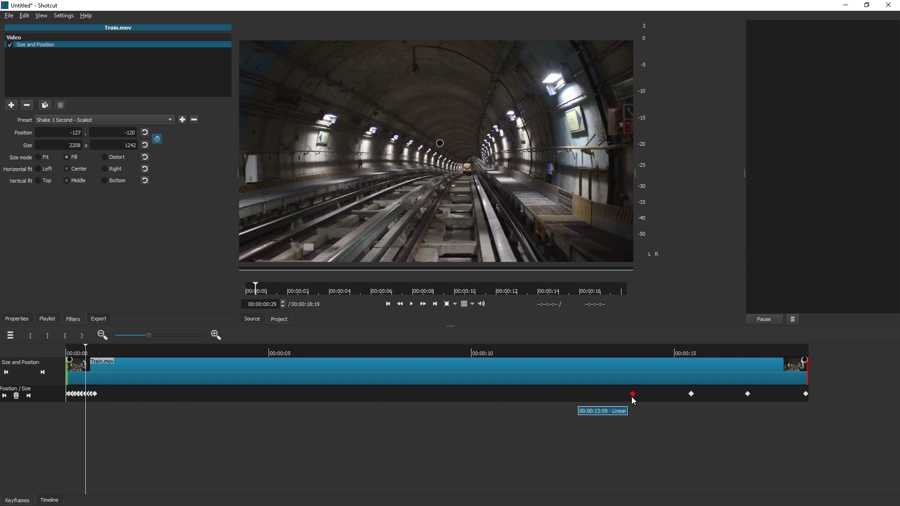
{"action": "left_click_drag", "start_coordinate": [96, 398], "coordinate": [527, 399]}
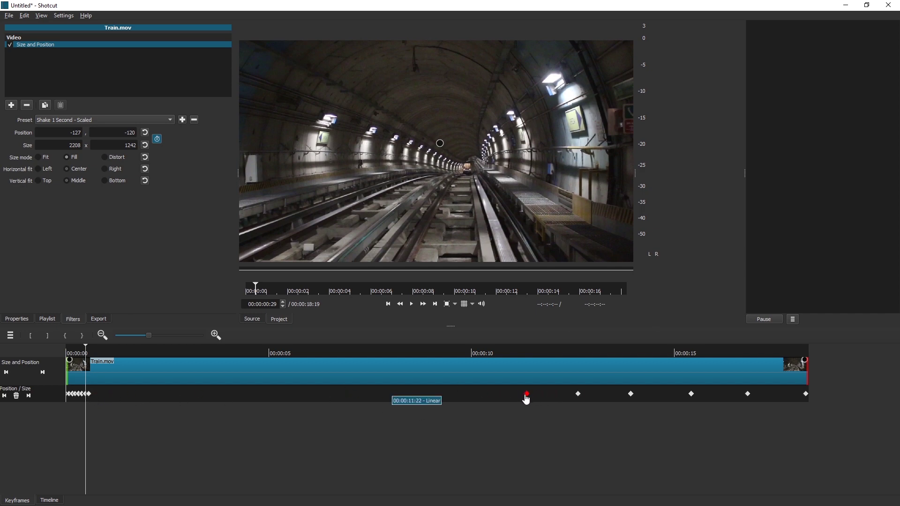
{"action": "left_click_drag", "start_coordinate": [88, 396], "coordinate": [494, 399]}
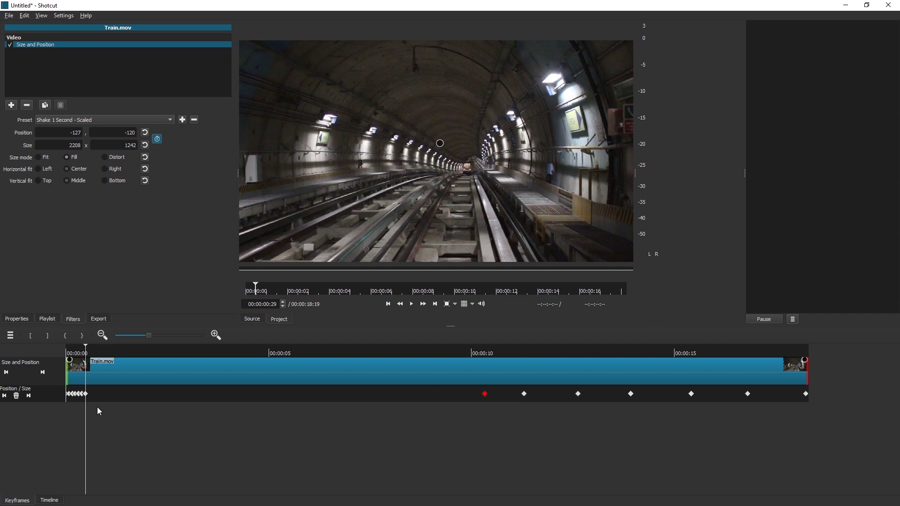
Spread more start keyframes to about 07:50, 08:09 and 06:37
{"action": "left_click_drag", "start_coordinate": [87, 396], "coordinate": [387, 399]}
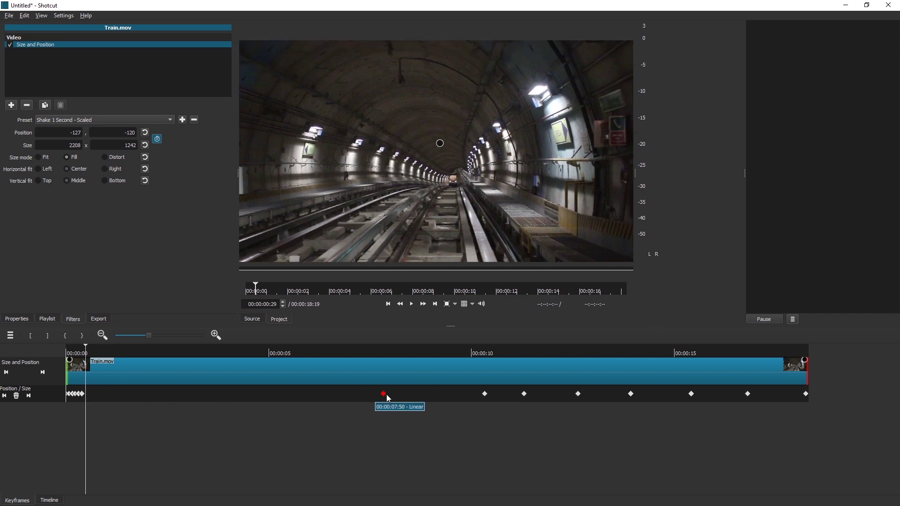
{"action": "left_click_drag", "start_coordinate": [454, 398], "coordinate": [454, 398]}
{"action": "left_click_drag", "start_coordinate": [86, 394], "coordinate": [413, 399]}
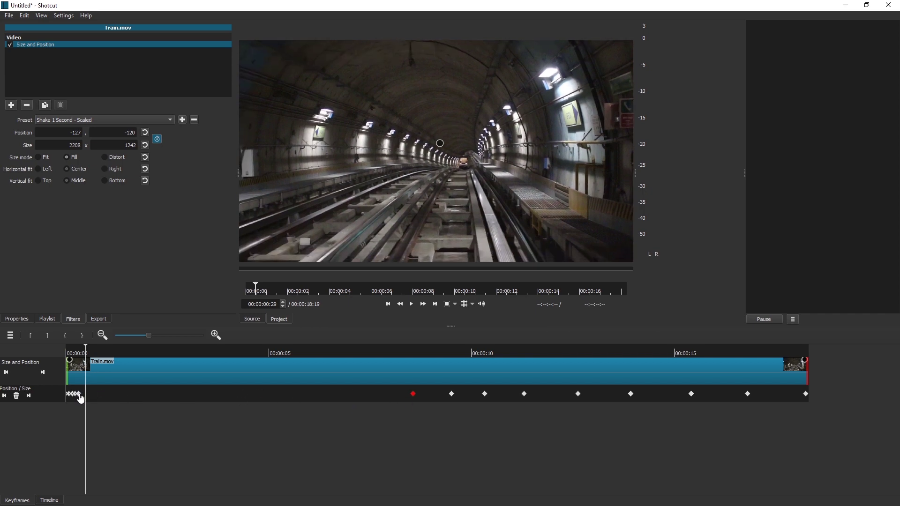
{"action": "left_click_drag", "start_coordinate": [81, 398], "coordinate": [407, 401]}
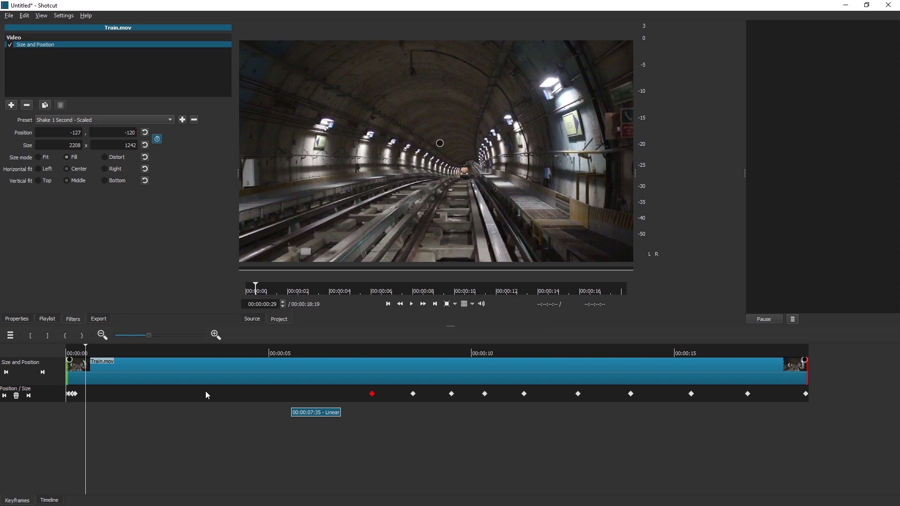
{"action": "left_click_drag", "start_coordinate": [71, 395], "coordinate": [334, 396]}
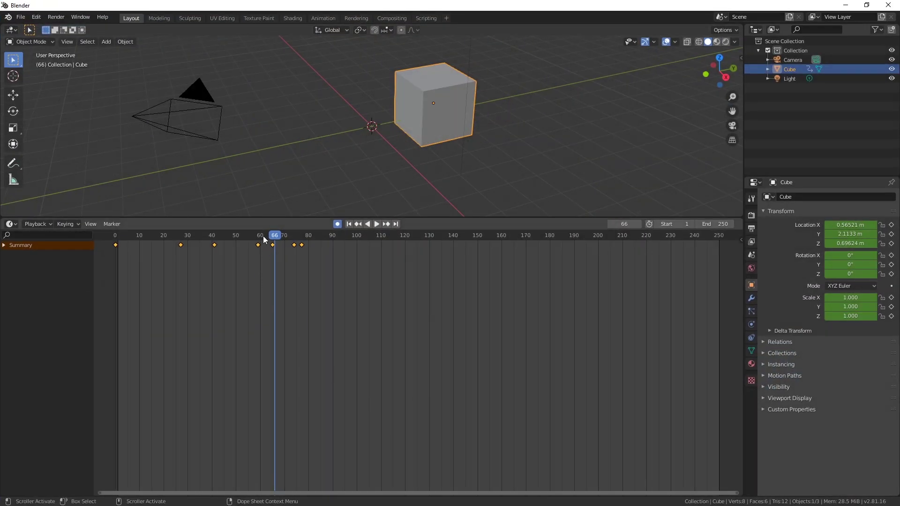
Rewind the cube animation to frame 0 and play it back
{"action": "left_click_drag", "start_coordinate": [264, 239], "coordinate": [117, 240]}
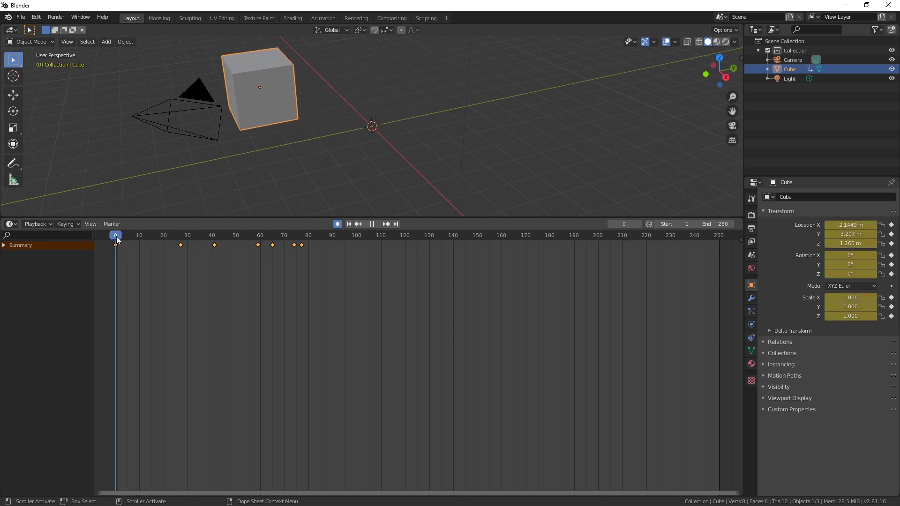
{"action": "key", "text": "space"}
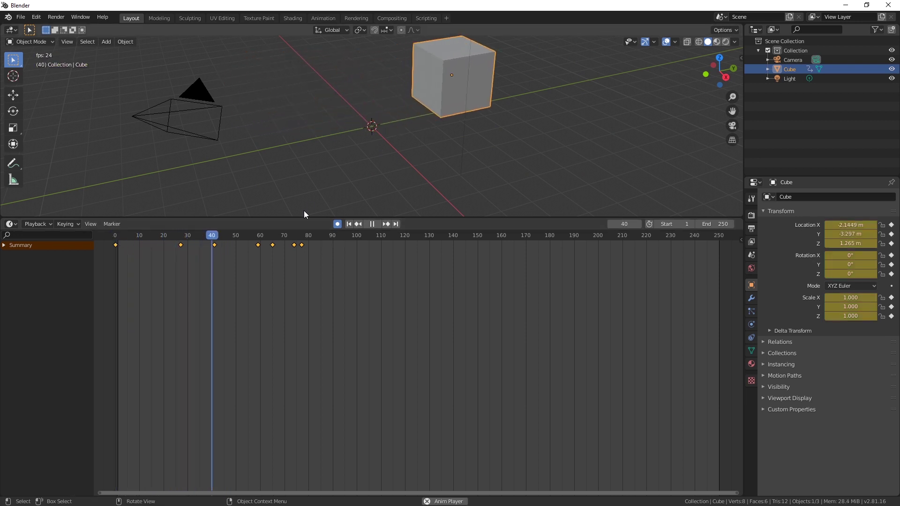
{"action": "left_click", "coordinate": [118, 238]}
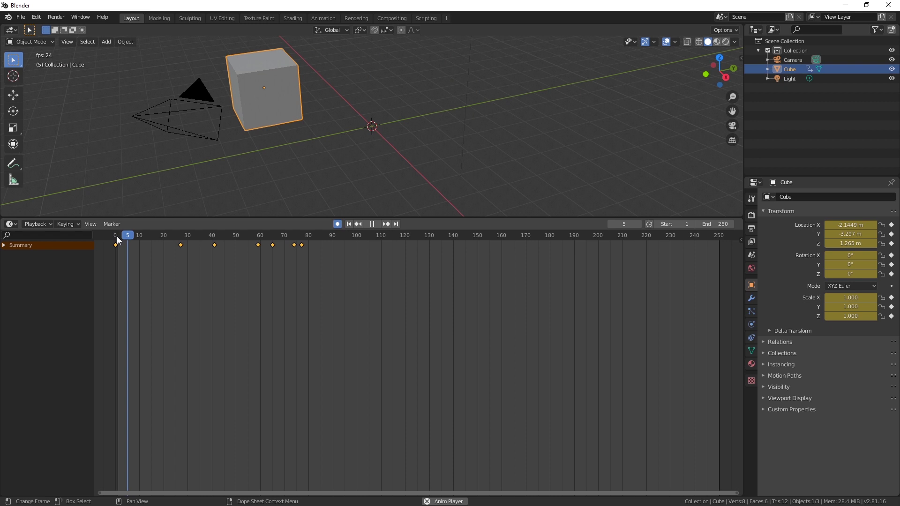
{"action": "key", "text": "Escape"}
Scale the cube's keyframes toward frame 0 and play the faster animation
{"action": "key", "text": "s"}
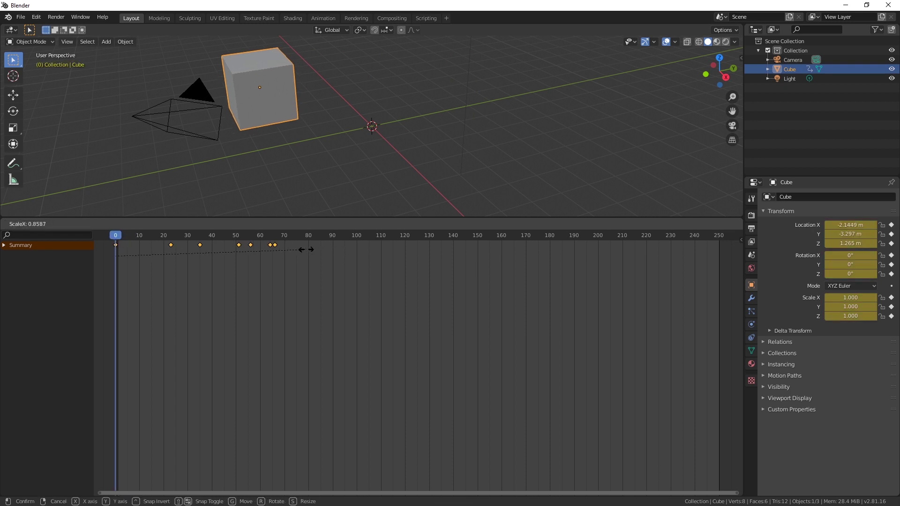
{"action": "left_click", "coordinate": [212, 254]}
{"action": "key", "text": "space"}
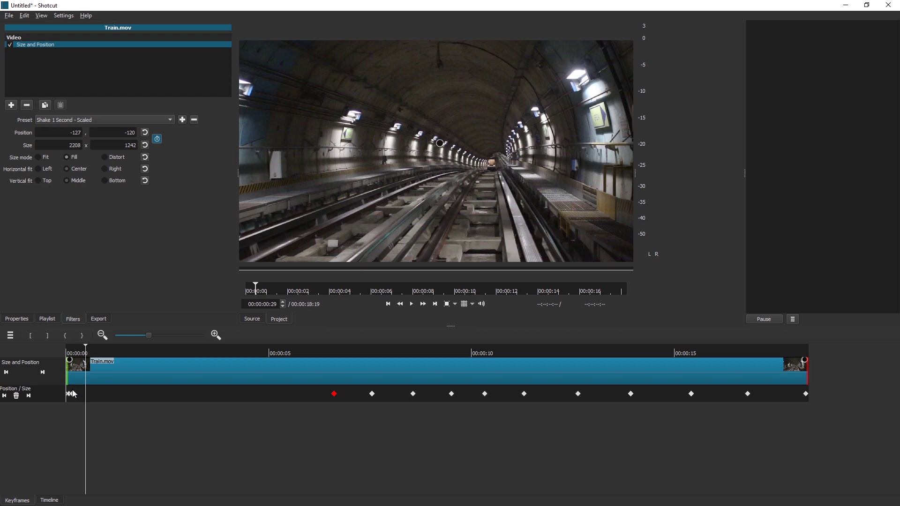
Re-space the bunched Position/Size keyframes evenly along the clip's opening seconds
{"action": "left_click_drag", "start_coordinate": [74, 394], "coordinate": [272, 394]}
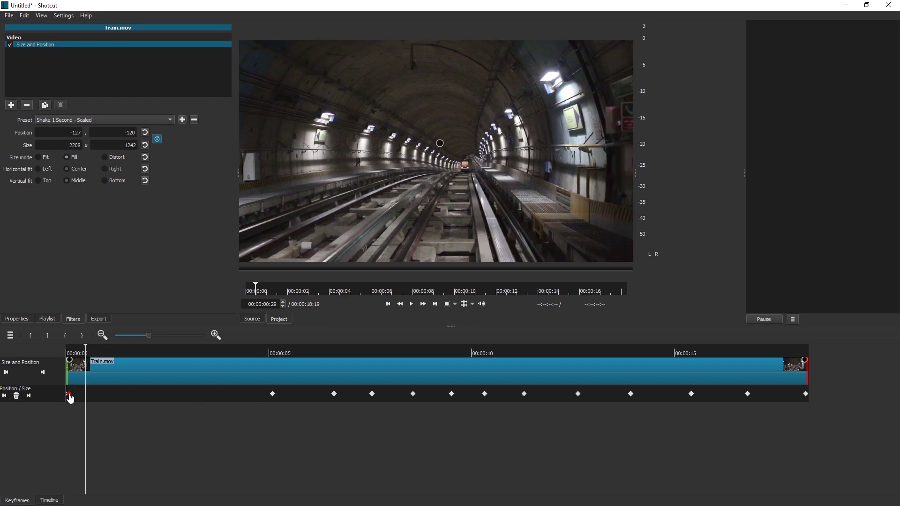
{"action": "left_click_drag", "start_coordinate": [69, 399], "coordinate": [112, 402]}
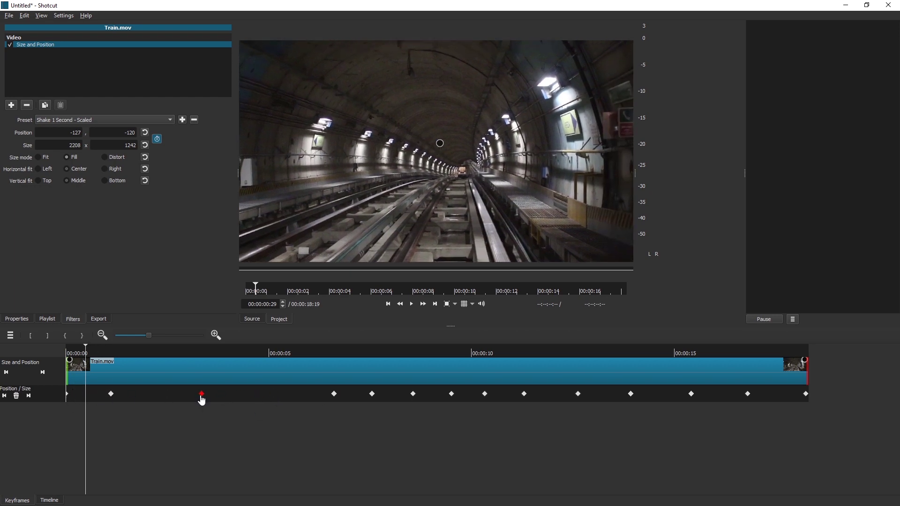
{"action": "left_click_drag", "start_coordinate": [334, 394], "coordinate": [265, 396]}
{"action": "left_click_drag", "start_coordinate": [373, 394], "coordinate": [277, 396]}
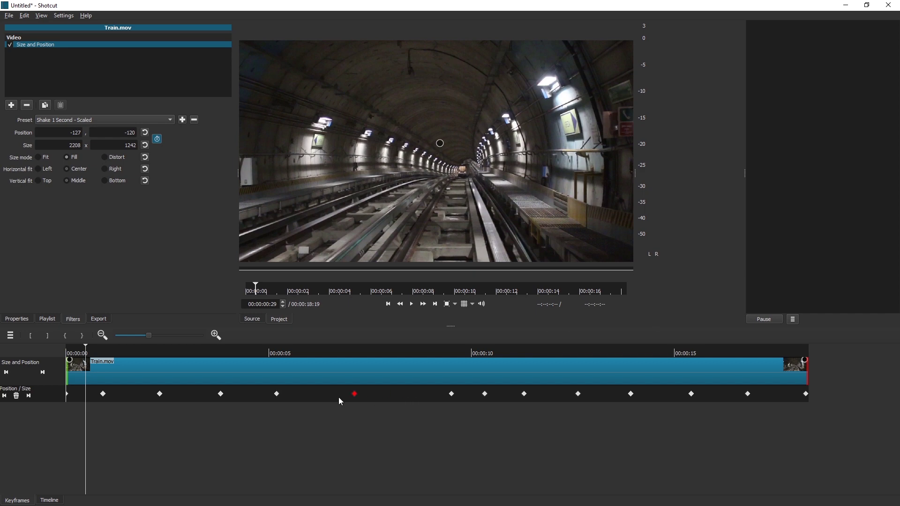
{"action": "left_click_drag", "start_coordinate": [450, 396], "coordinate": [403, 396]}
{"action": "left_click_drag", "start_coordinate": [484, 397], "coordinate": [462, 395]}
Preview the shake from the start and again from about 2 seconds
{"action": "key", "text": "space"}
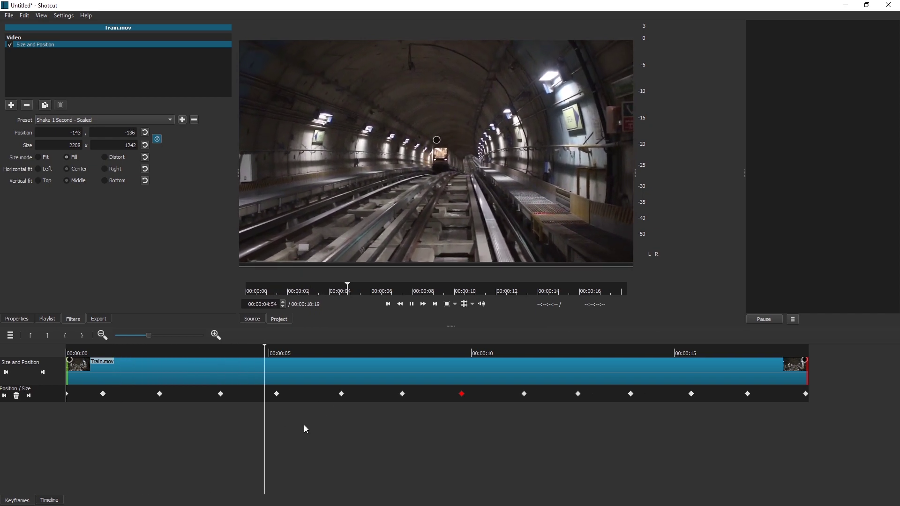
{"action": "left_click", "coordinate": [276, 394]}
{"action": "left_click", "coordinate": [221, 393]}
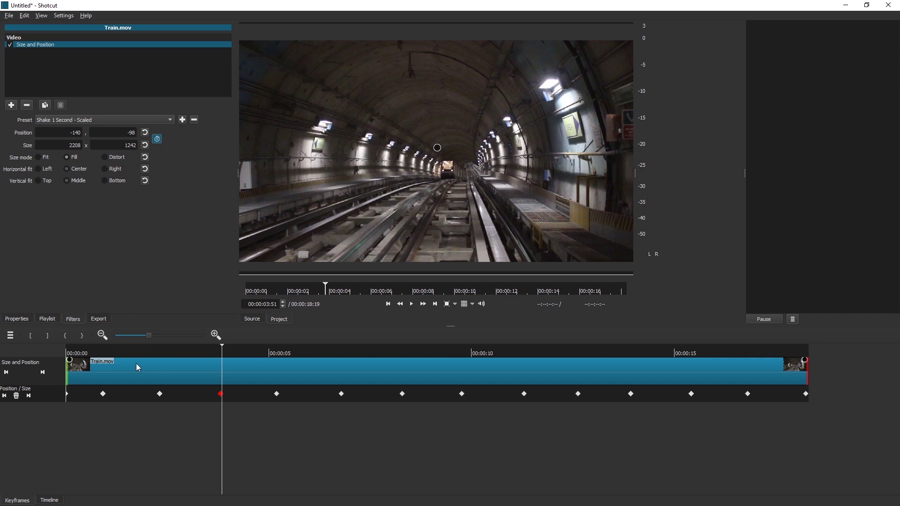
{"action": "left_click", "coordinate": [89, 352]}
{"action": "key", "text": "space"}
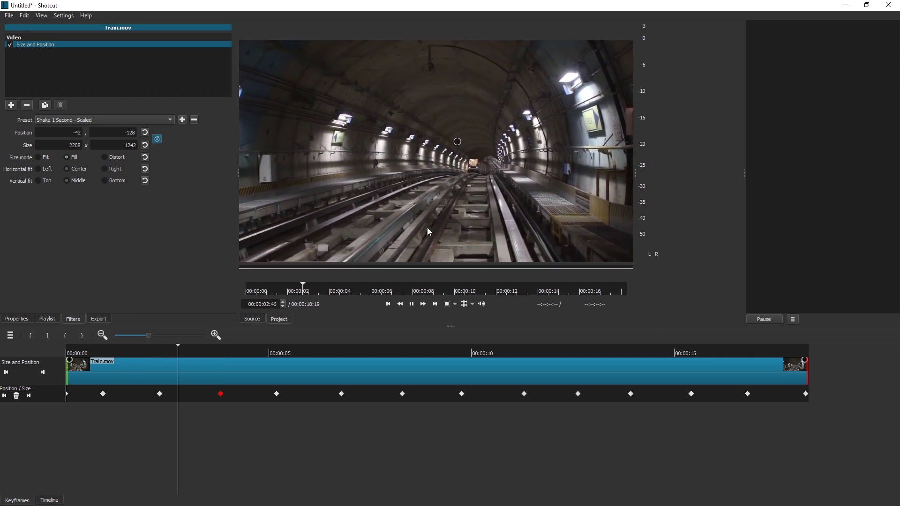
{"action": "key", "text": "space"}
{"action": "left_click", "coordinate": [146, 351]}
{"action": "key", "text": "space"}
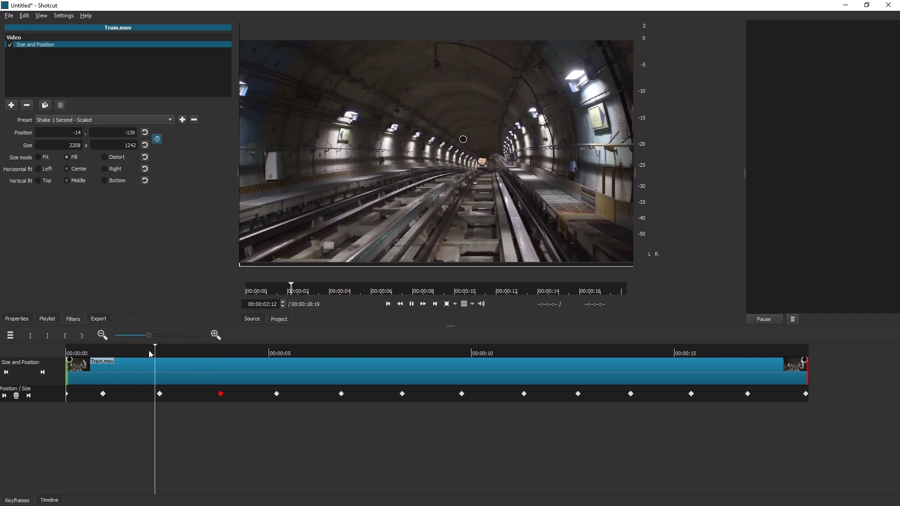
Make the keyframe near 2 seconds Smooth and preview the motion from there
{"action": "left_click", "coordinate": [159, 393]}
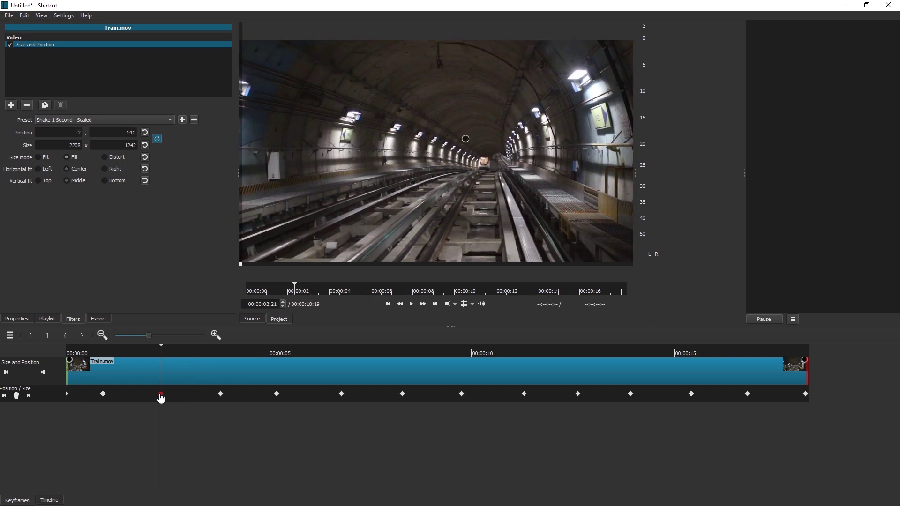
{"action": "right_click", "coordinate": [160, 394]}
{"action": "mouse_move", "coordinate": [196, 399]}
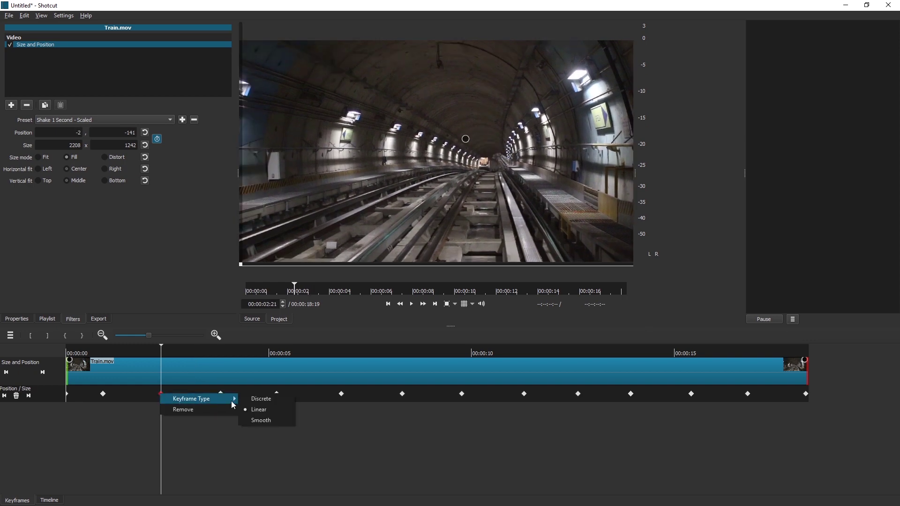
{"action": "left_click", "coordinate": [269, 420]}
{"action": "left_click", "coordinate": [141, 350]}
{"action": "key", "text": "space"}
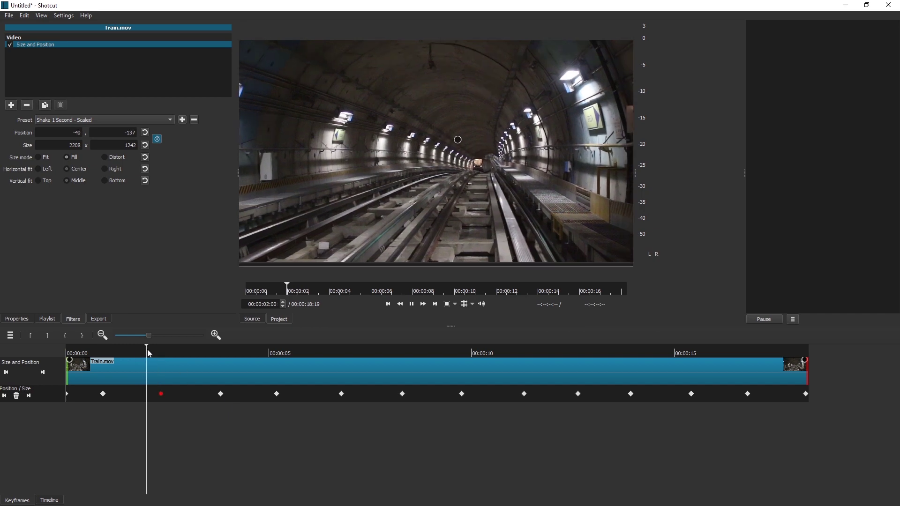
{"action": "left_click", "coordinate": [141, 352]}
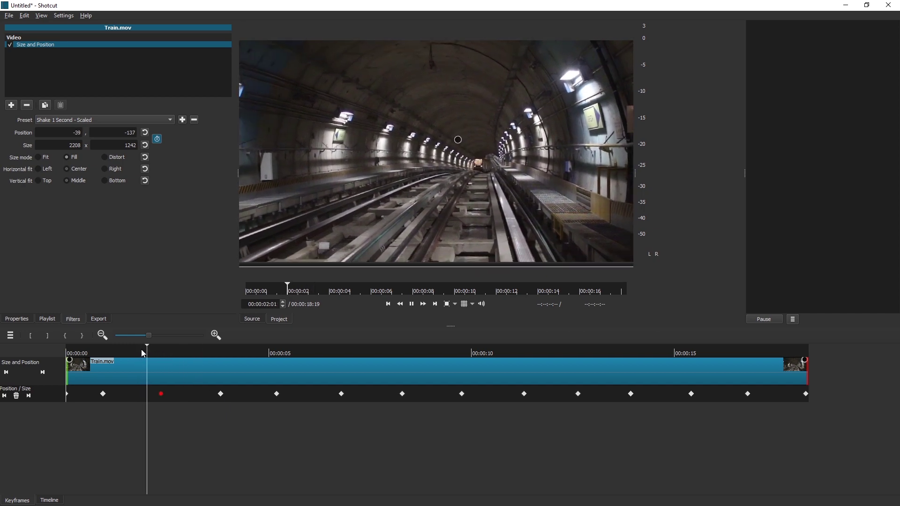
{"action": "key", "text": "space"}
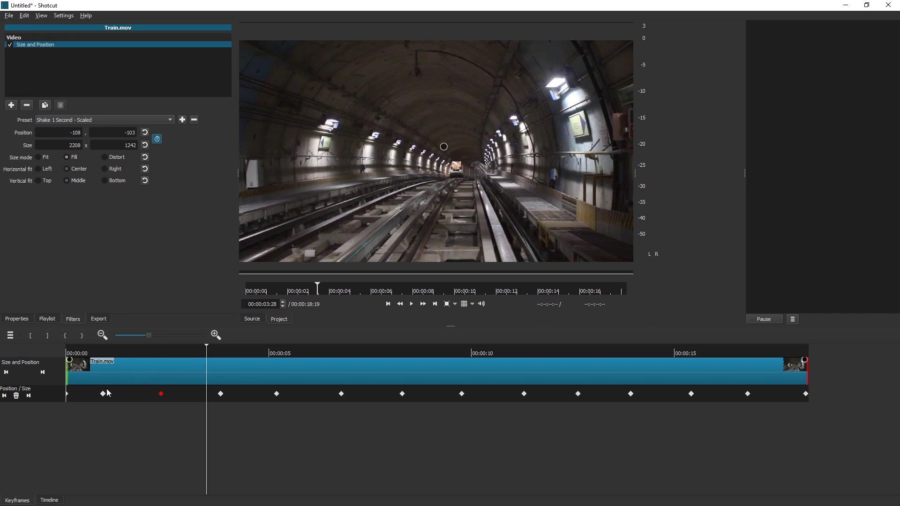
Set the keyframe just before one second to Smooth
{"action": "left_click", "coordinate": [218, 393]}
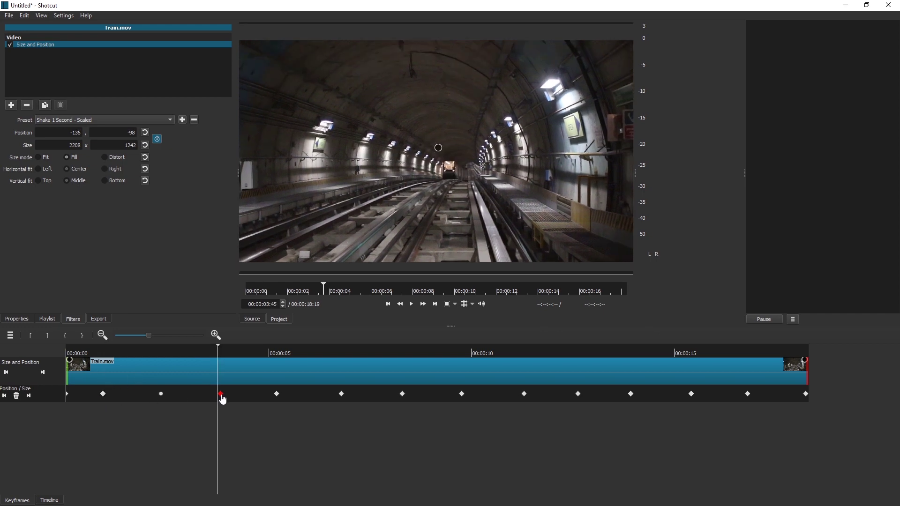
{"action": "left_click", "coordinate": [104, 394]}
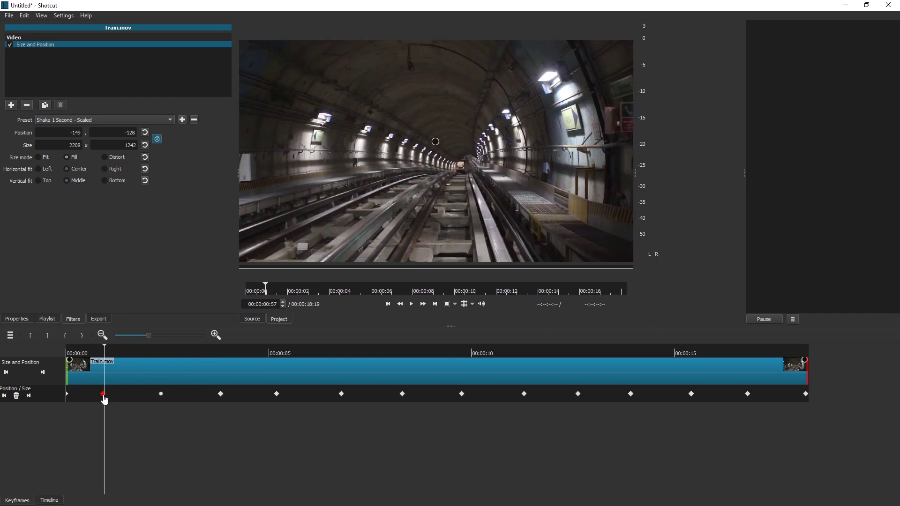
{"action": "right_click", "coordinate": [103, 394]}
{"action": "mouse_move", "coordinate": [135, 402]}
{"action": "left_click", "coordinate": [203, 421]}
Set the keyframes near 3.5 seconds and at the clip start to Smooth
{"action": "left_click", "coordinate": [220, 394]}
{"action": "right_click", "coordinate": [221, 395]}
{"action": "mouse_move", "coordinate": [255, 400]}
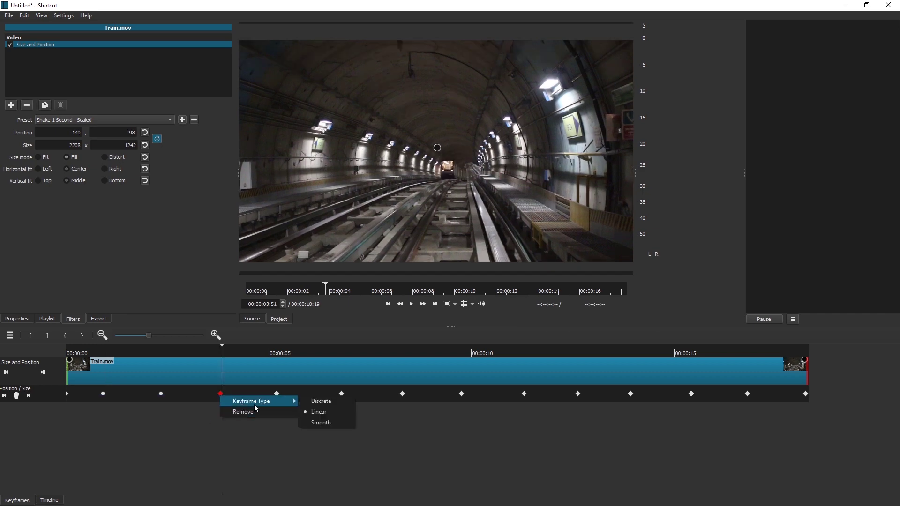
{"action": "left_click", "coordinate": [307, 412]}
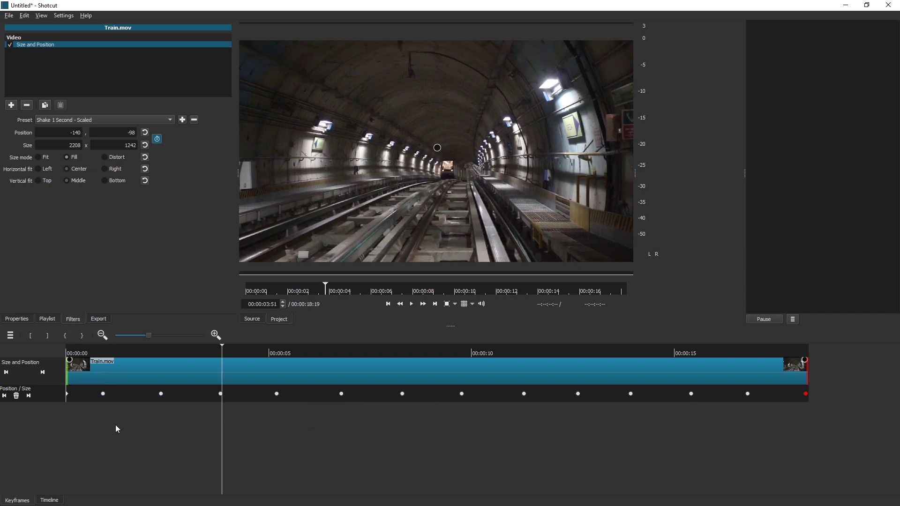
{"action": "right_click", "coordinate": [67, 395]}
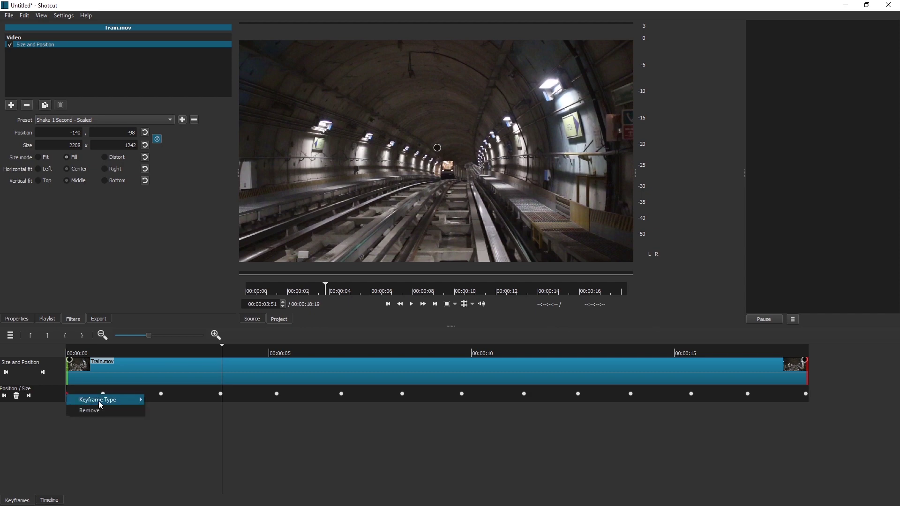
{"action": "mouse_move", "coordinate": [102, 402]}
{"action": "left_click", "coordinate": [166, 421]}
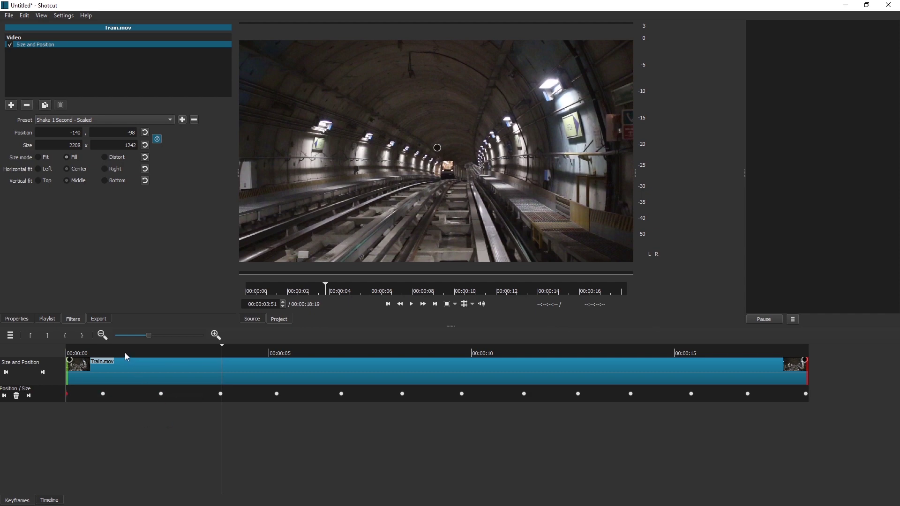
{"action": "left_click", "coordinate": [63, 352]}
Place a second Train.mov clip on V1 around 19 seconds
{"action": "key", "text": "space"}
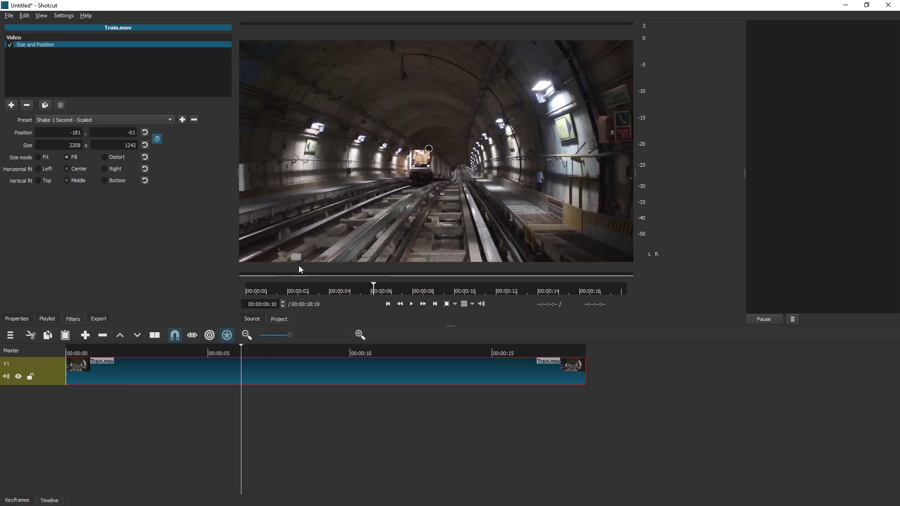
{"action": "left_click", "coordinate": [248, 320]}
{"action": "left_click_drag", "start_coordinate": [353, 249], "coordinate": [678, 369]}
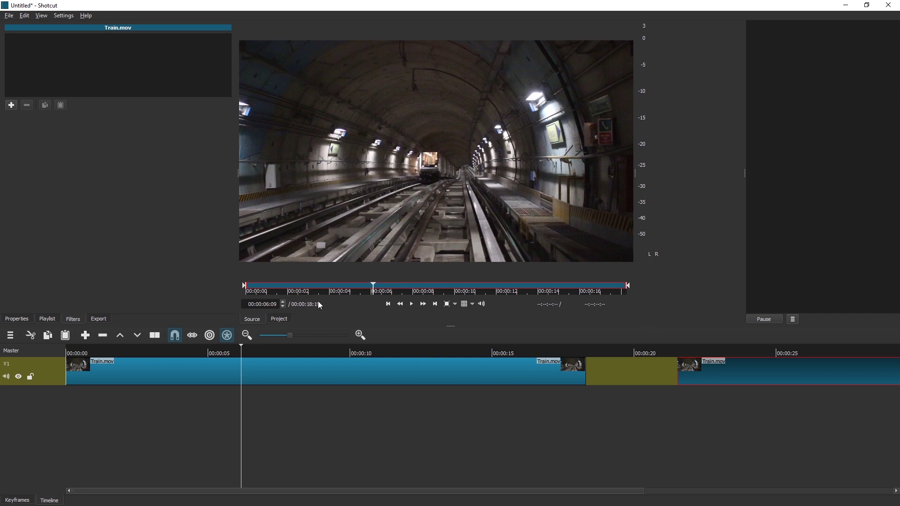
Check each clip's filters, then play the timeline from the start
{"action": "left_click", "coordinate": [278, 320]}
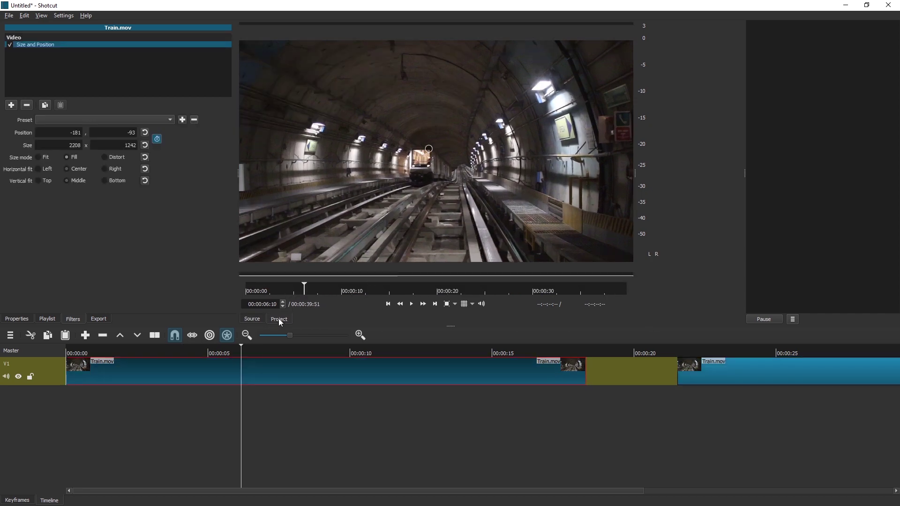
{"action": "left_click", "coordinate": [736, 378]}
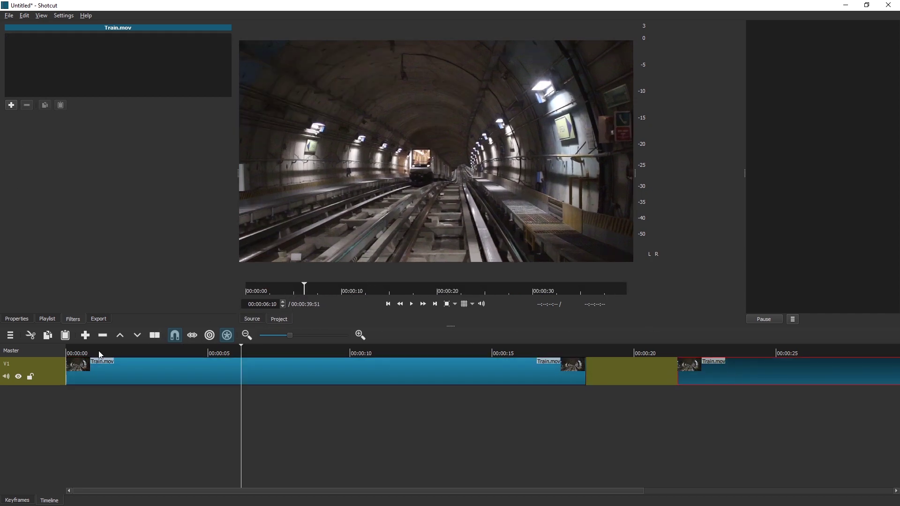
{"action": "key", "text": "Home"}
{"action": "key", "text": "space"}
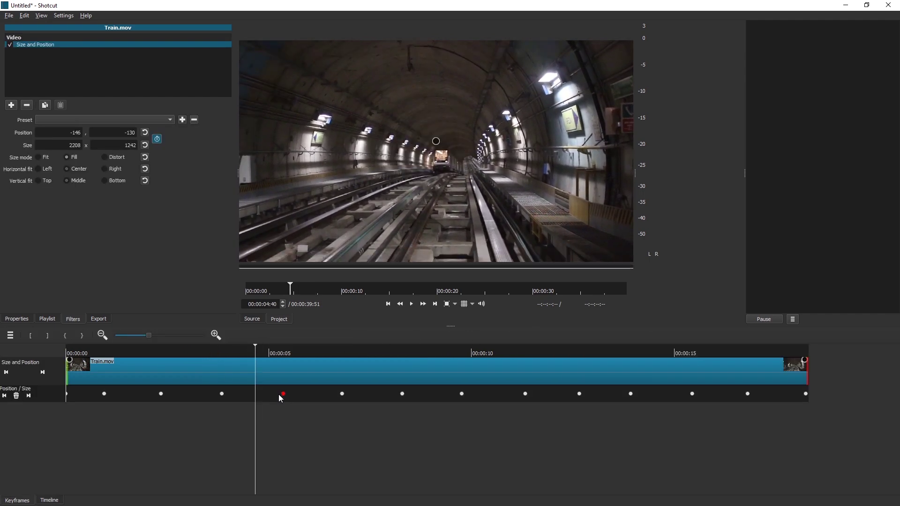
Nudge the keyframe near 5 seconds slightly earlier and replay the shake from the start
{"action": "left_click_drag", "start_coordinate": [280, 394], "coordinate": [276, 398]}
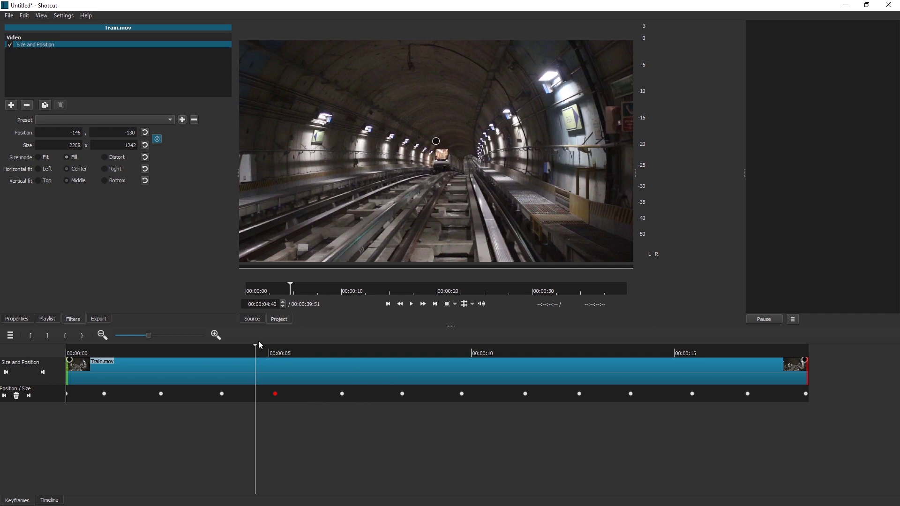
{"action": "left_click", "coordinate": [68, 360]}
{"action": "key", "text": "space"}
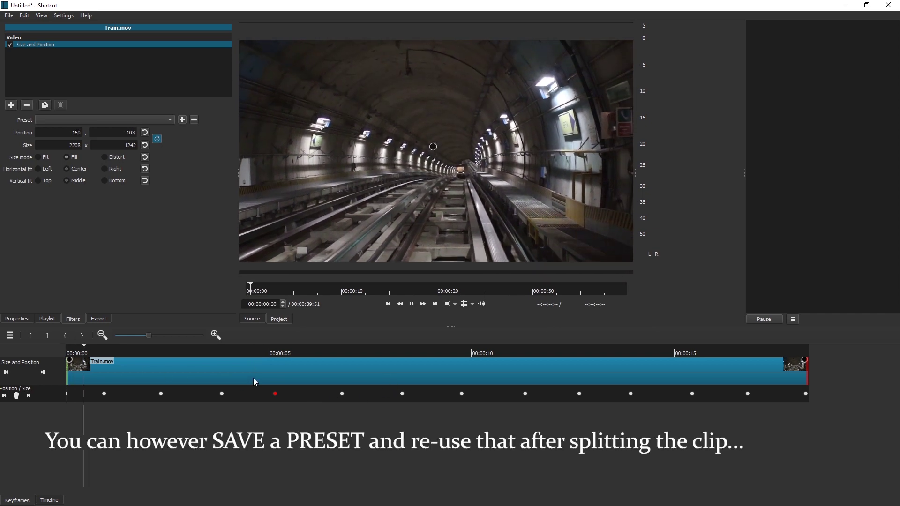